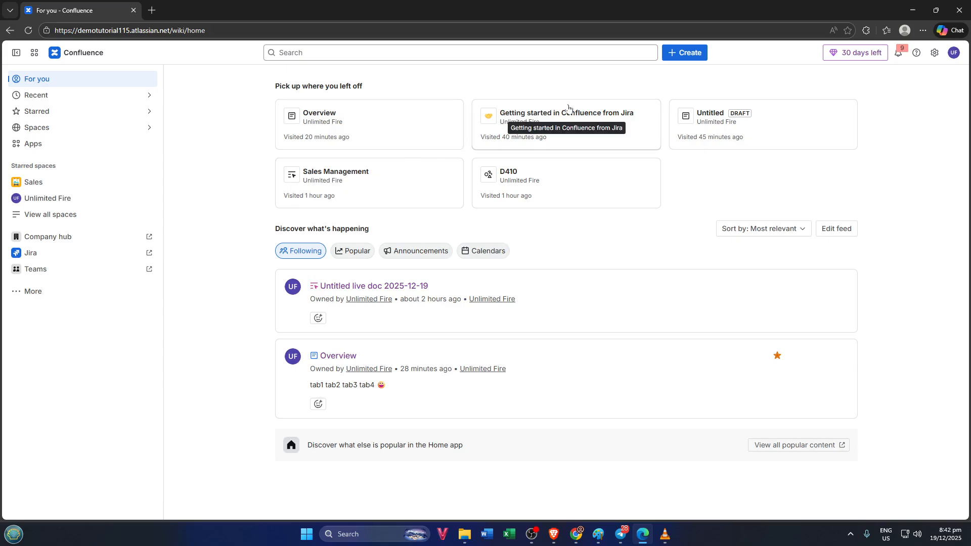
# Open the Sales space and start editing its overview page.
pyautogui.click(43, 184)
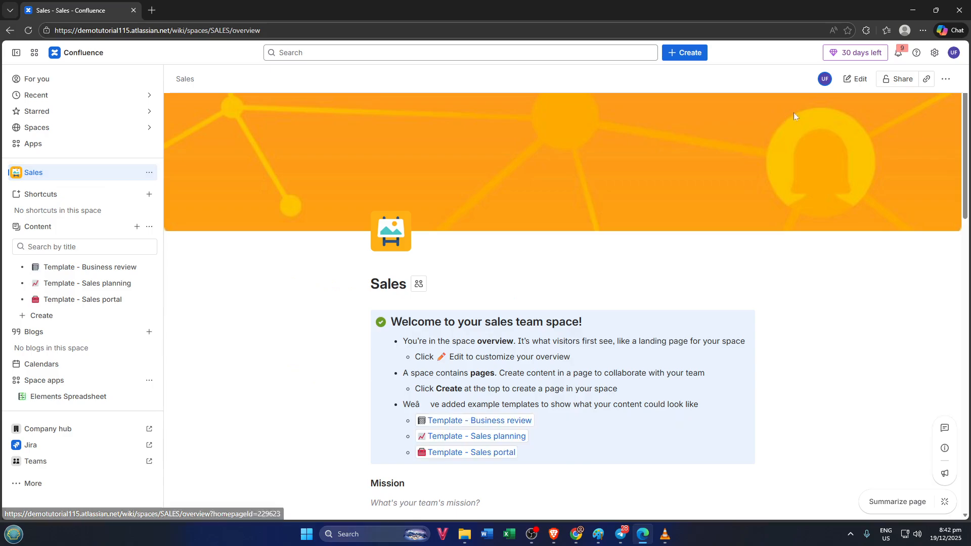
pyautogui.click(854, 83)
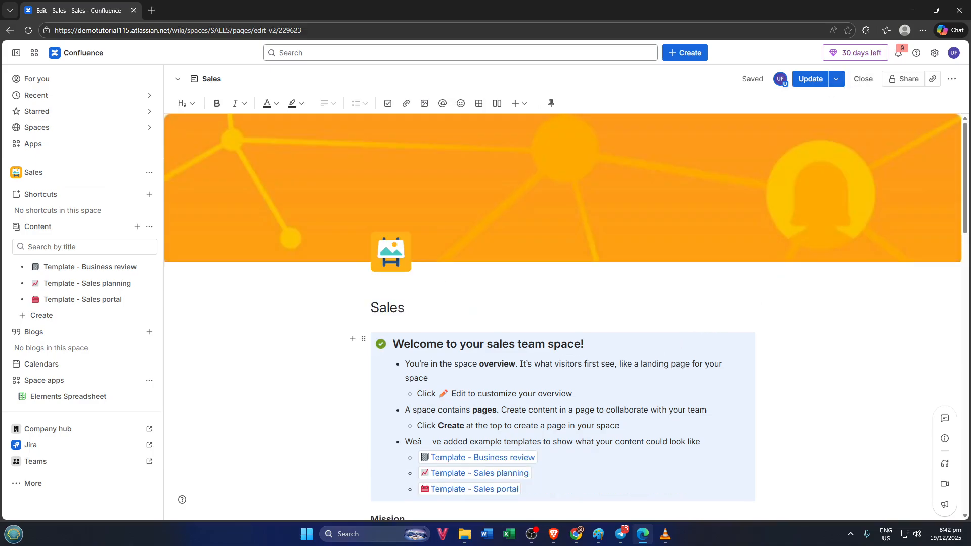
# Examine the Sales overview page from its welcome panel to the blog stream, checking its headings and sections.
pyautogui.scroll(-5, 562, 313)
pyautogui.scroll(-8, 562, 314)
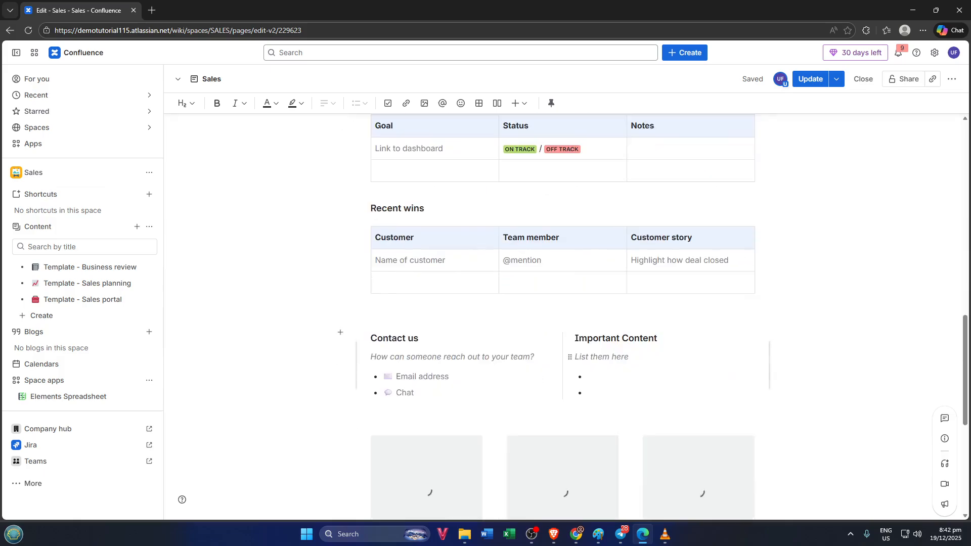
pyautogui.scroll(-6, 598, 353)
pyautogui.scroll(2, 598, 353)
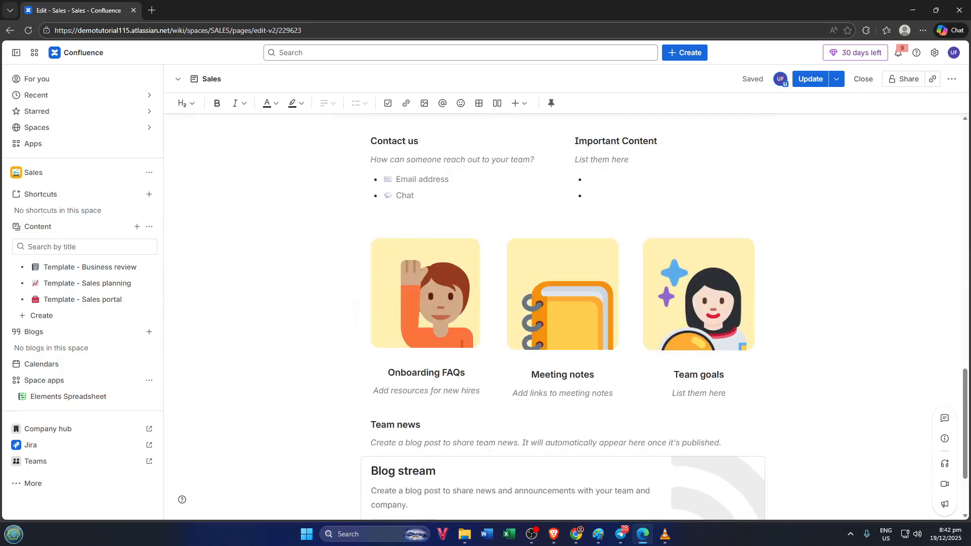
pyautogui.scroll(-2, 559, 397)
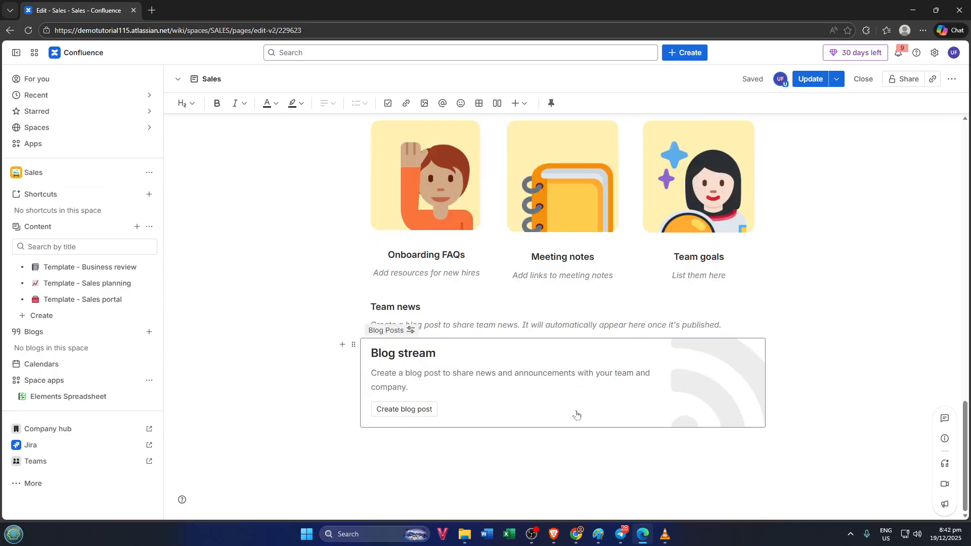
pyautogui.click(371, 440)
pyautogui.hotkey('ctrl', 'Home')
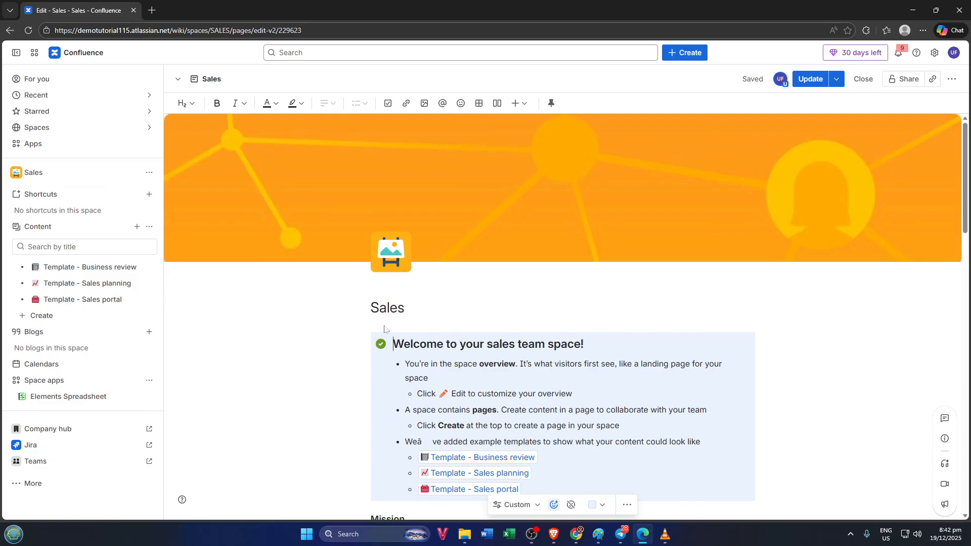
pyautogui.scroll(-5, 384, 328)
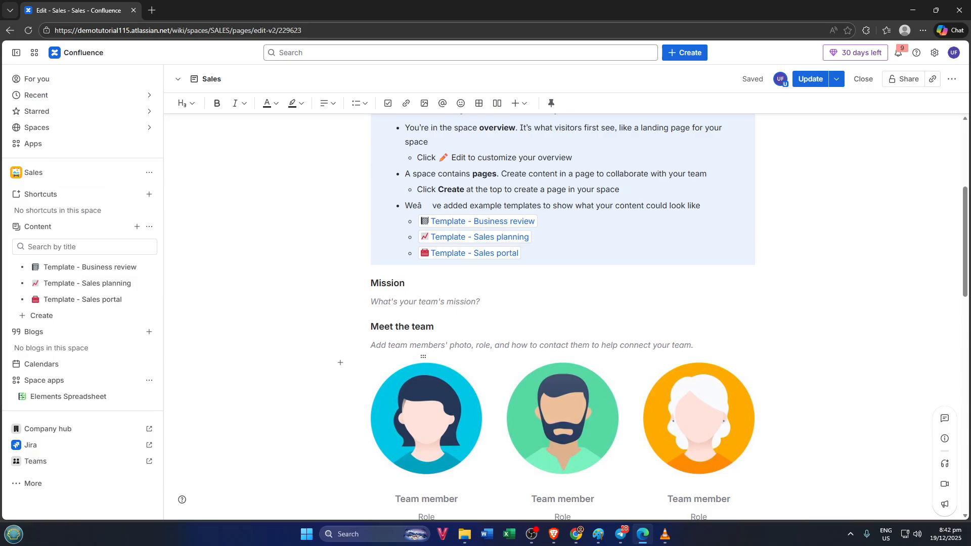
pyautogui.scroll(5, 432, 277)
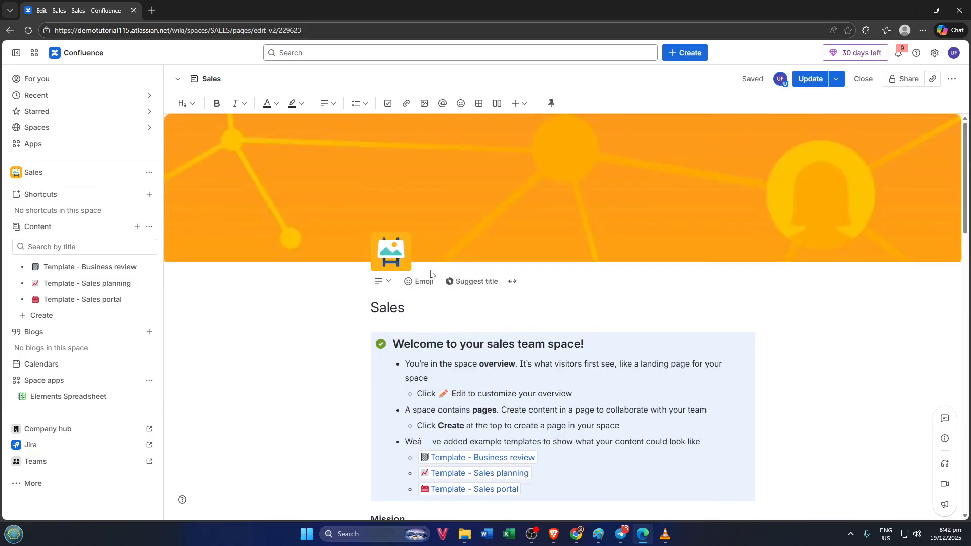
pyautogui.scroll(-14, 433, 277)
pyautogui.scroll(-5, 427, 306)
pyautogui.scroll(4, 428, 306)
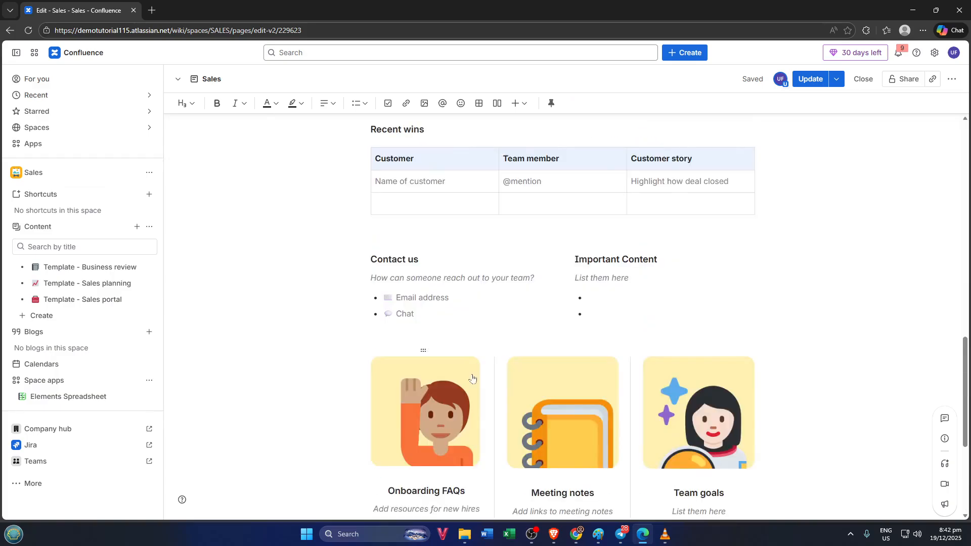
pyautogui.scroll(-5, 493, 425)
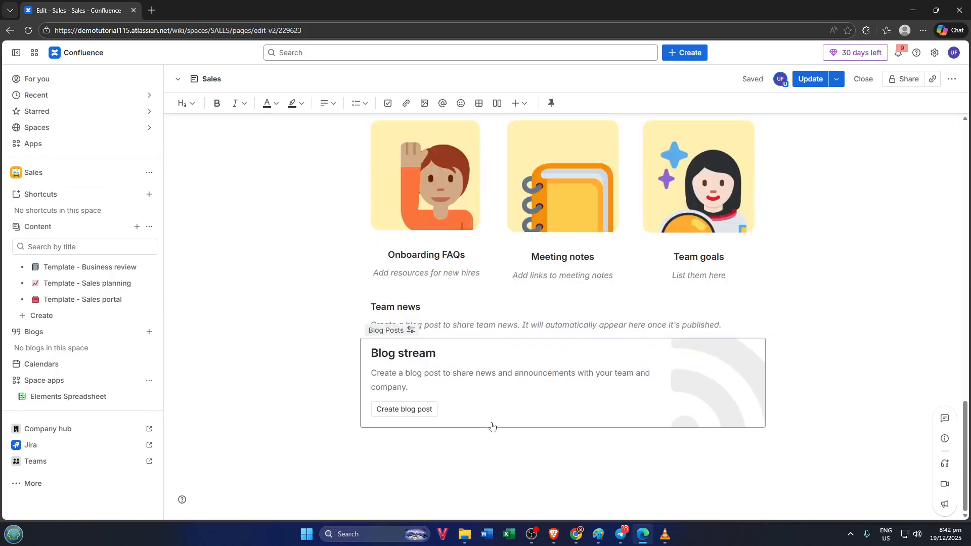
# Insert a Table of contents element on the empty line below the Blog stream section.
pyautogui.click(437, 454)
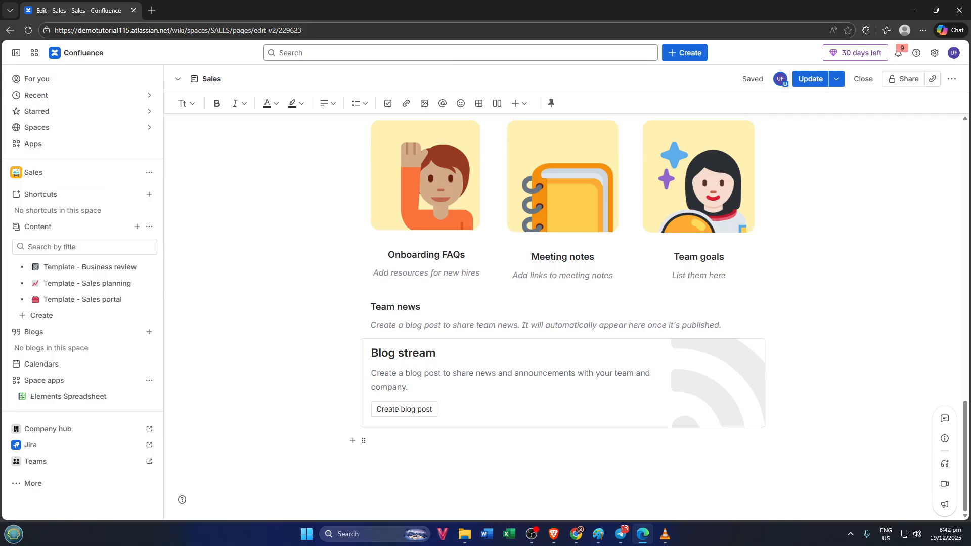
pyautogui.write('/')
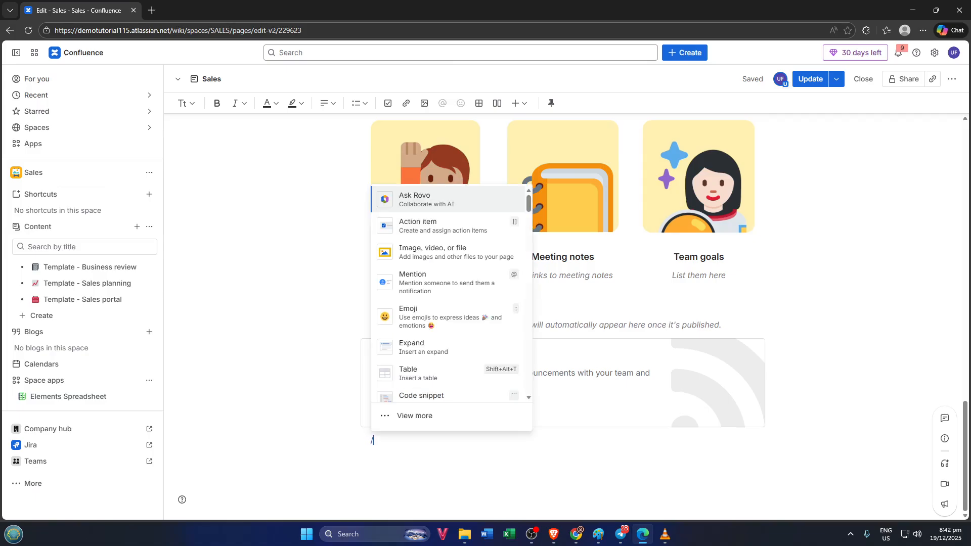
pyautogui.write('ta')
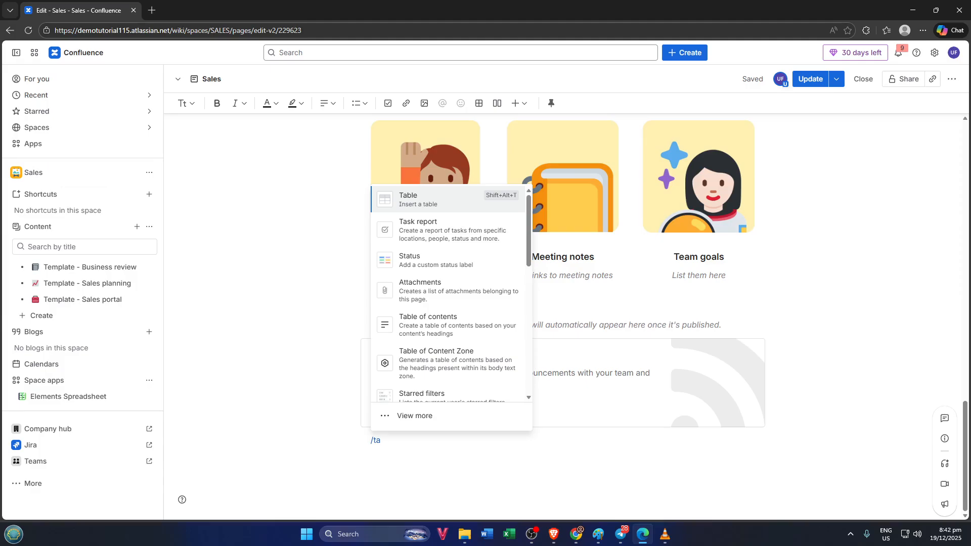
pyautogui.write('ble')
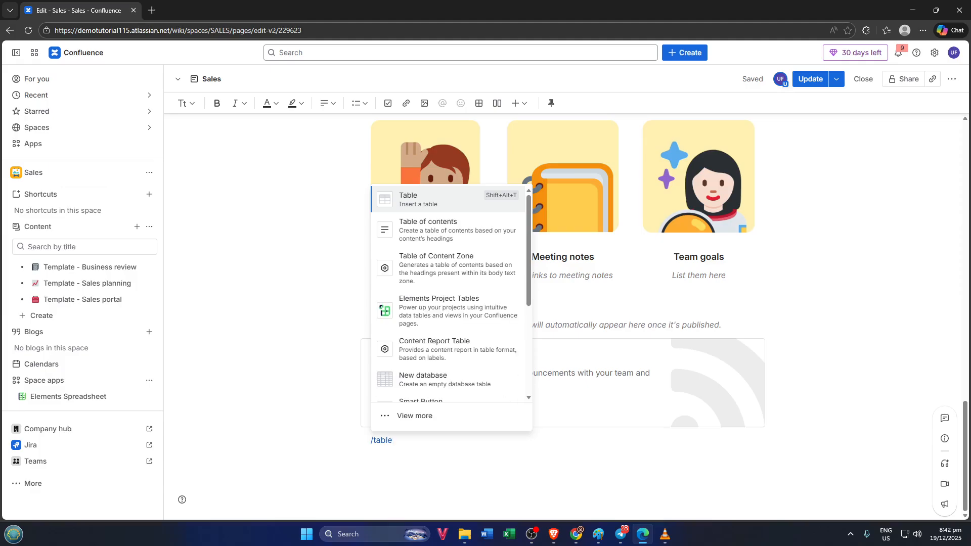
pyautogui.click(426, 233)
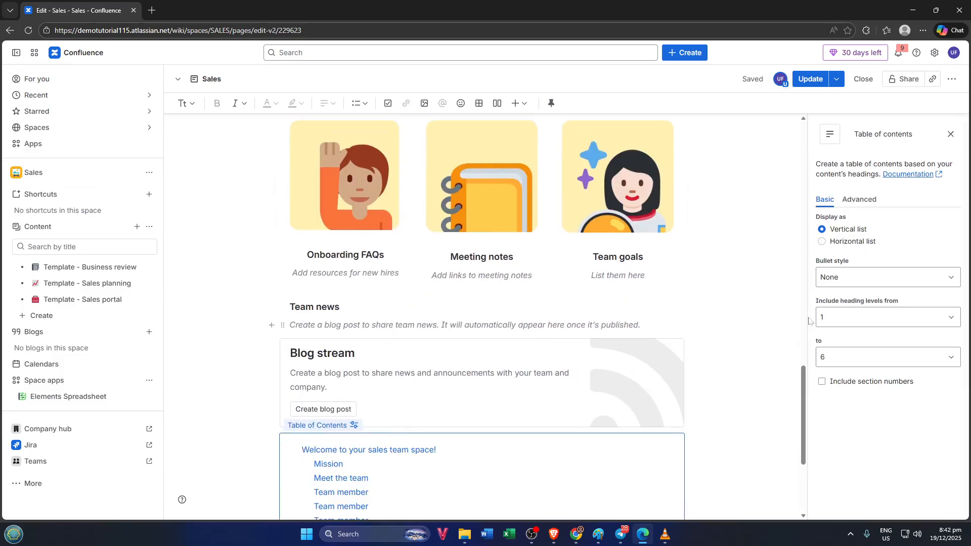
# Compare the entries of the inserted table of contents with the headings throughout the page.
pyautogui.scroll(-2, 581, 344)
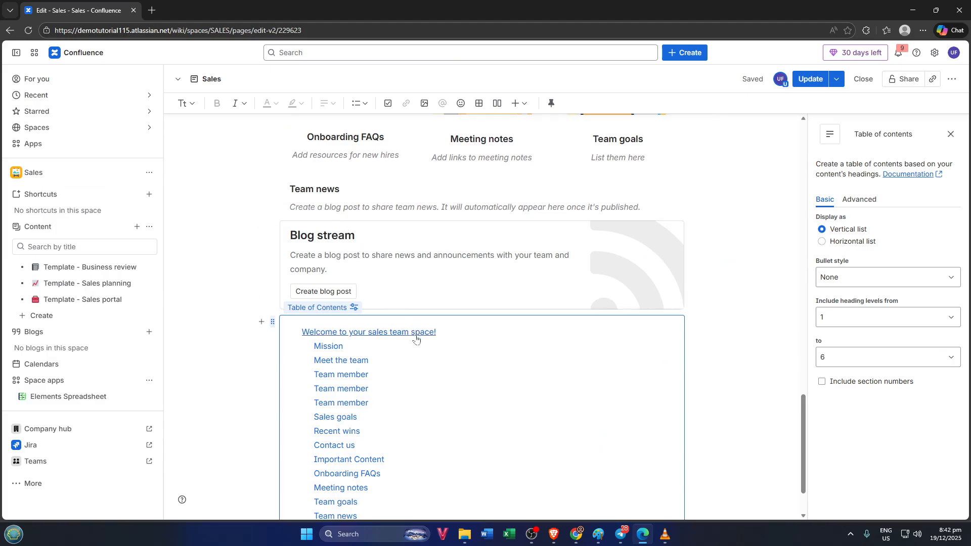
pyautogui.scroll(-1, 416, 339)
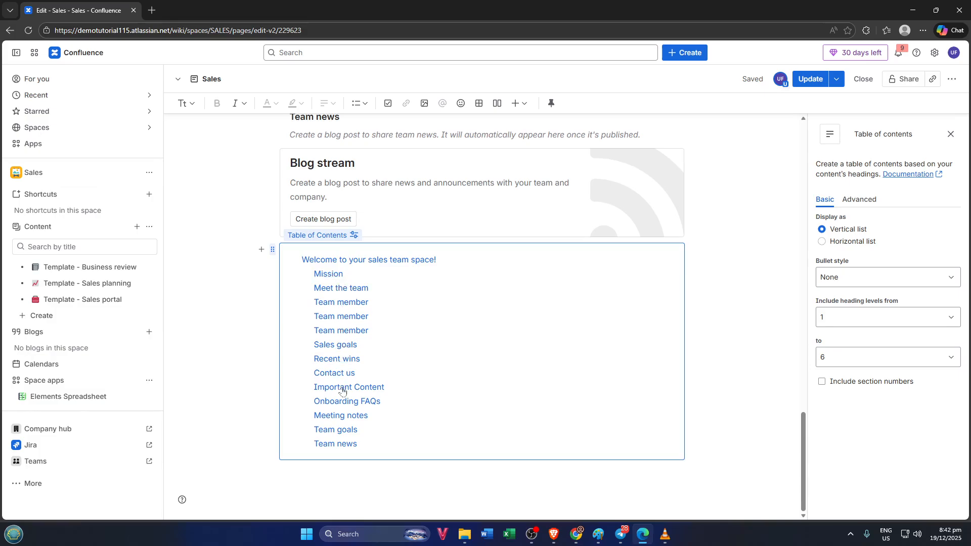
pyautogui.scroll(5, 718, 346)
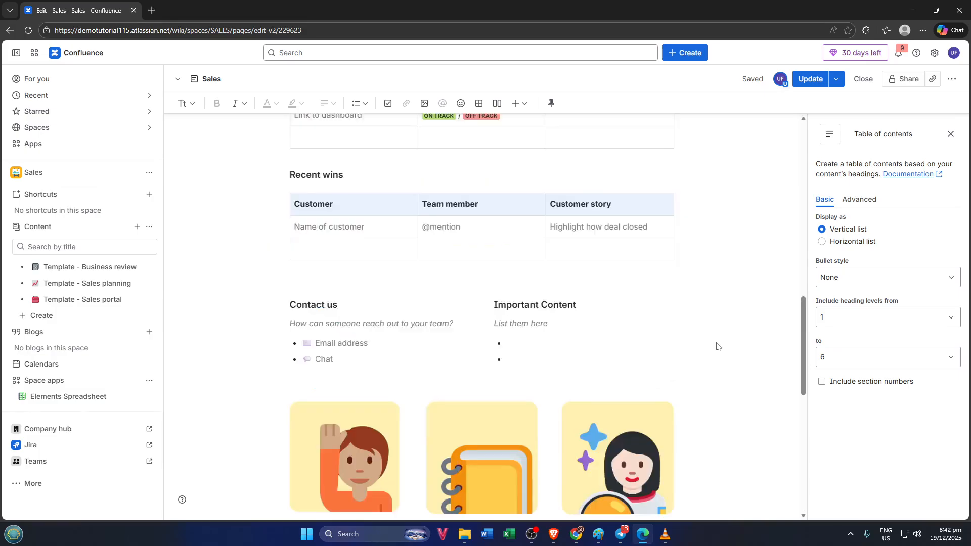
pyautogui.scroll(10, 716, 346)
pyautogui.scroll(5, 713, 345)
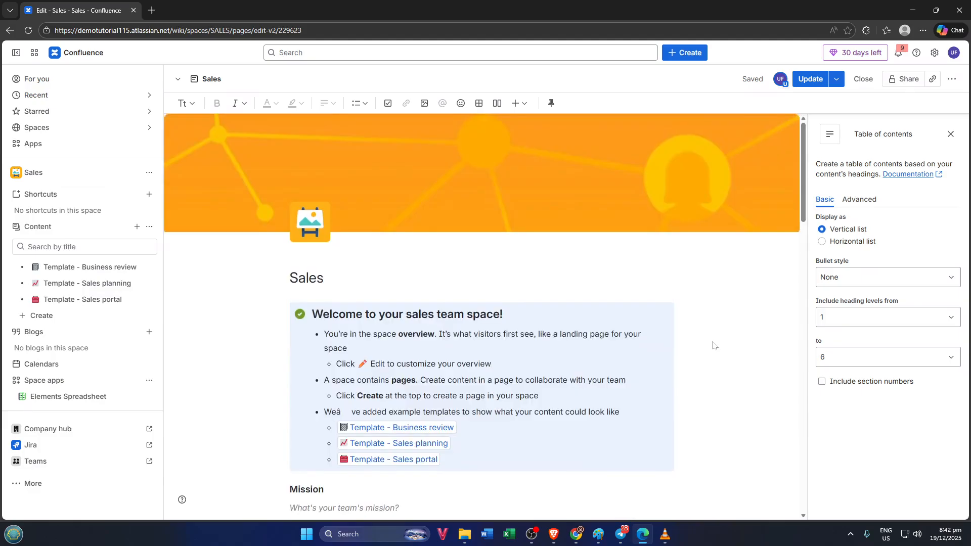
pyautogui.scroll(-20, 713, 345)
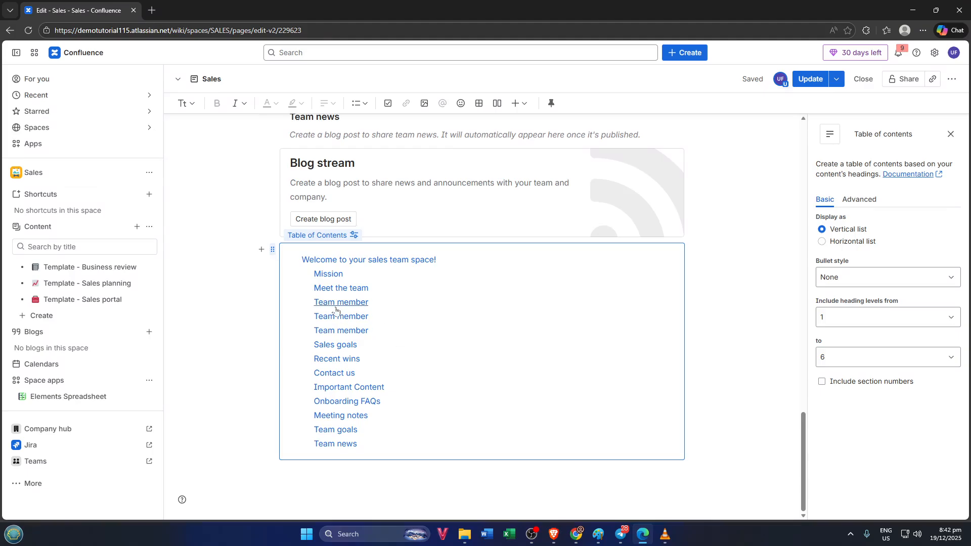
# Test the table of contents links for Meet the team, the third Team member and Contact us, returning to the list after each.
pyautogui.click(343, 292)
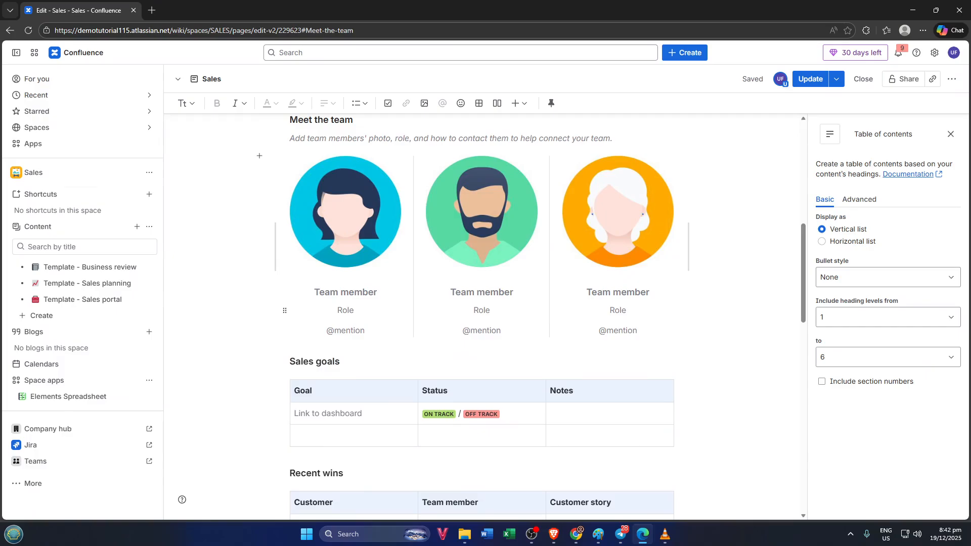
pyautogui.scroll(-14, 354, 323)
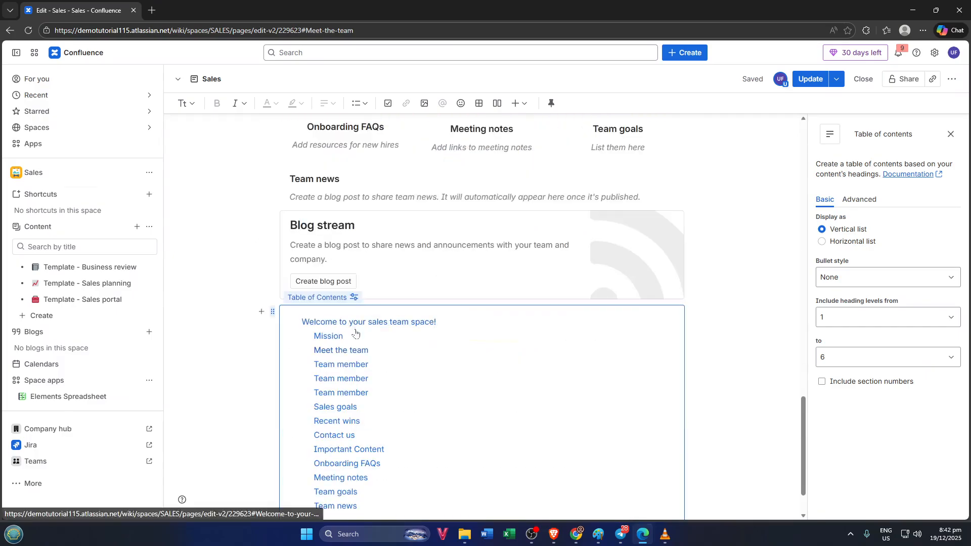
pyautogui.click(334, 393)
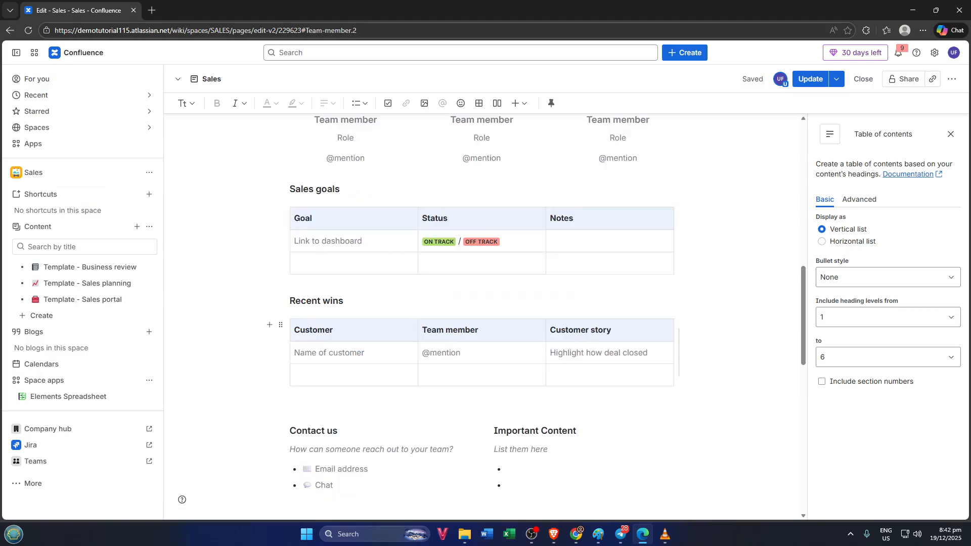
pyautogui.scroll(-8, 344, 411)
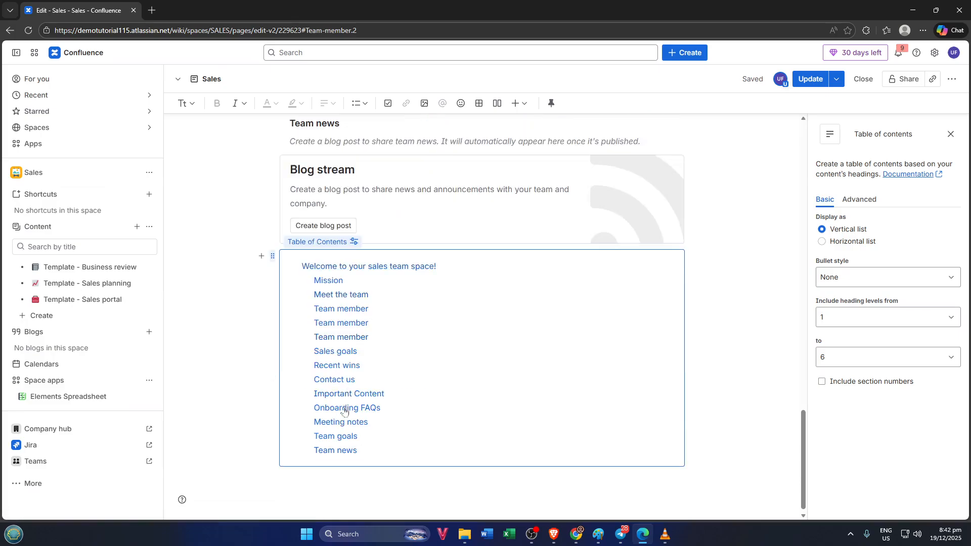
pyautogui.click(347, 382)
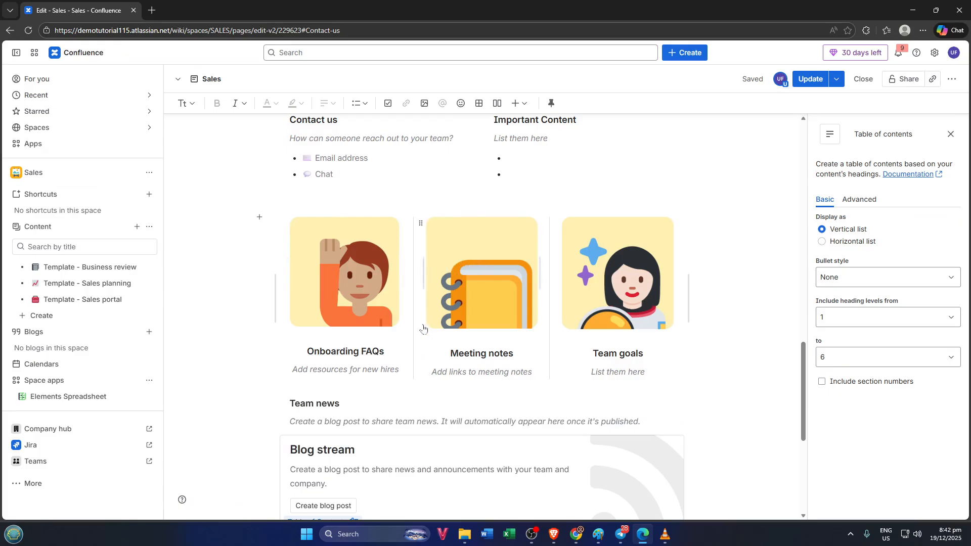
pyautogui.scroll(-5, 423, 328)
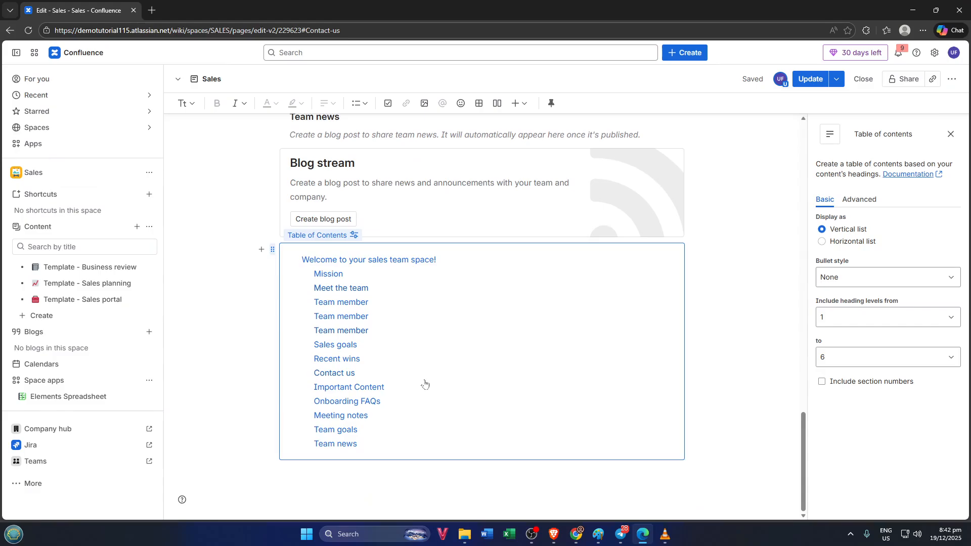
# Look up "table" among the insertable elements on the empty line below the table of contents.
pyautogui.click(403, 478)
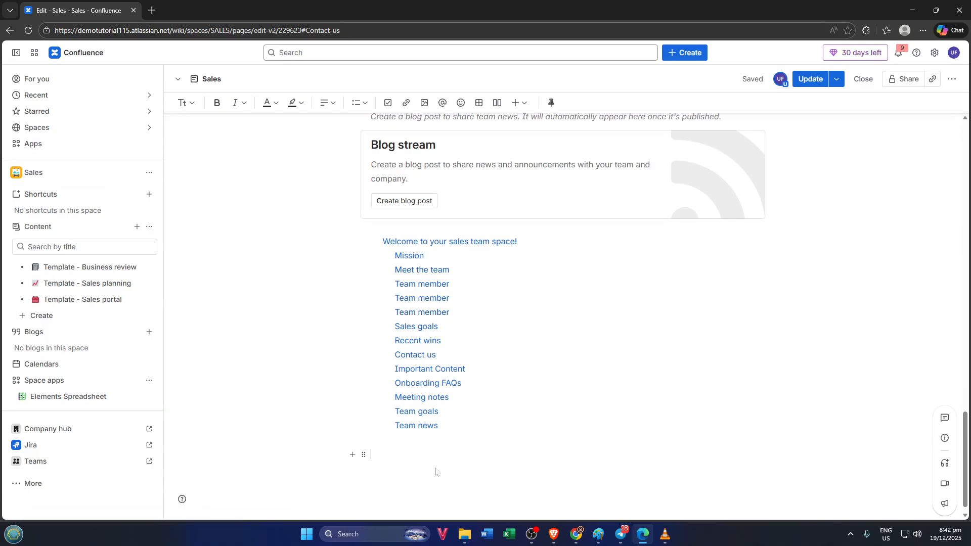
pyautogui.write('/t')
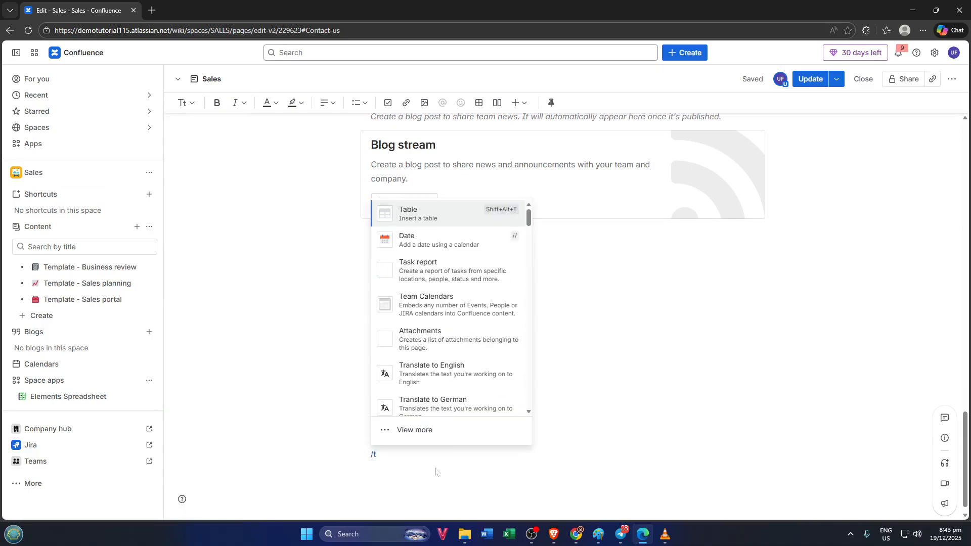
pyautogui.write('able')
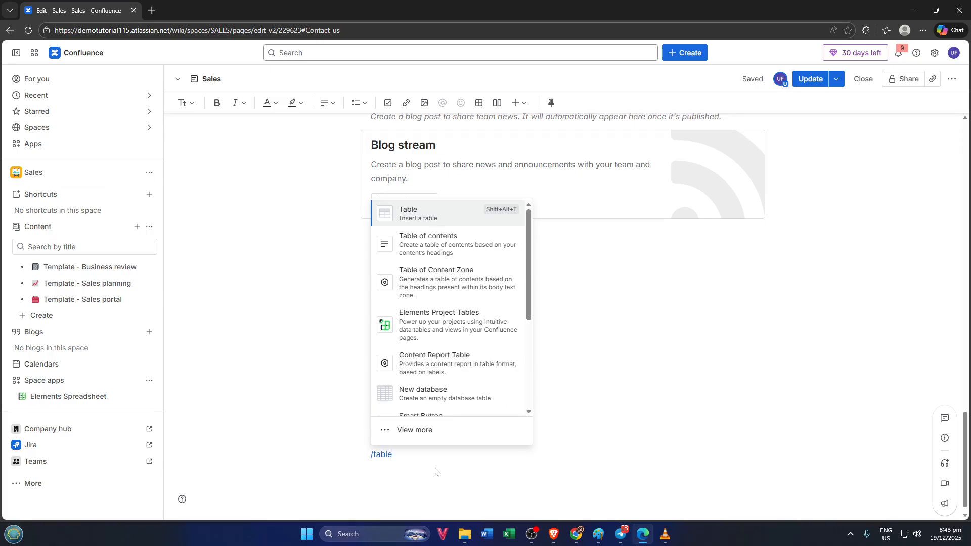